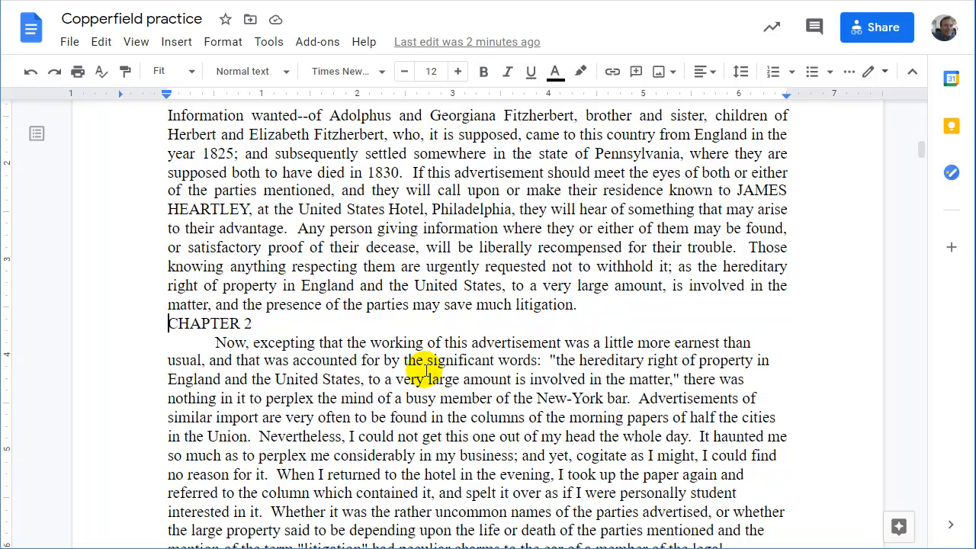
Set the document zoom to 50% to view the whole page containing the CHAPTER 2 heading.
{"action": "scroll", "coordinate": [577, 342], "scroll_direction": "up", "scroll_amount": 3}
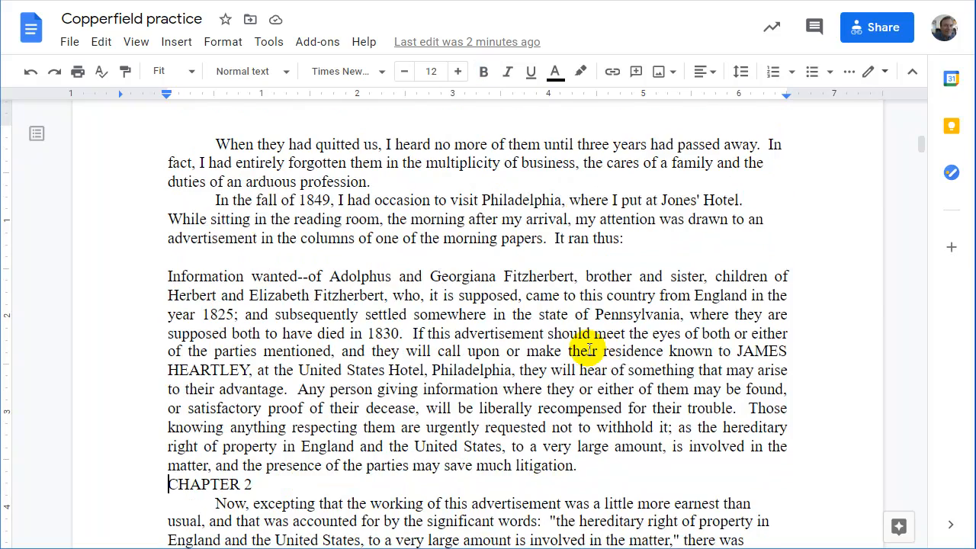
{"action": "scroll", "coordinate": [547, 329], "scroll_direction": "down", "scroll_amount": 3}
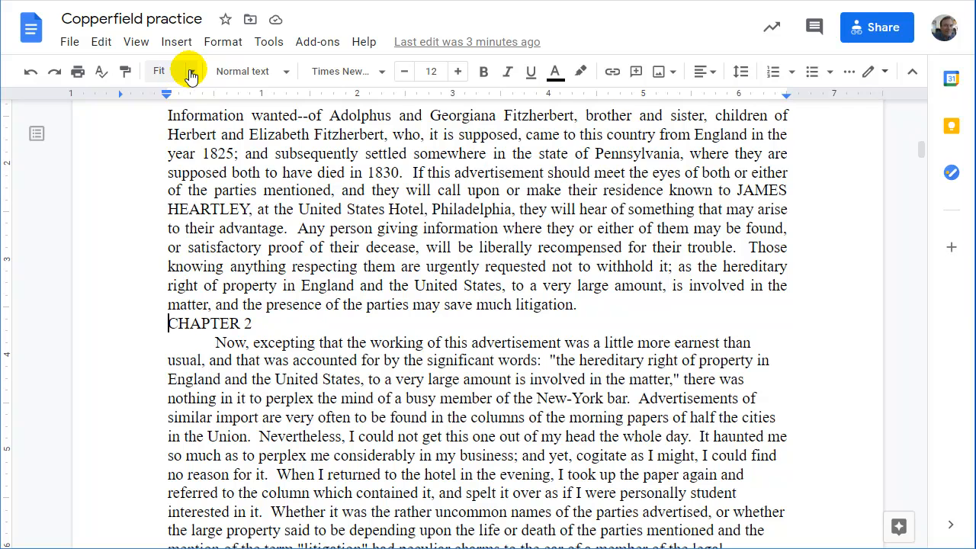
{"action": "left_click", "coordinate": [190, 72]}
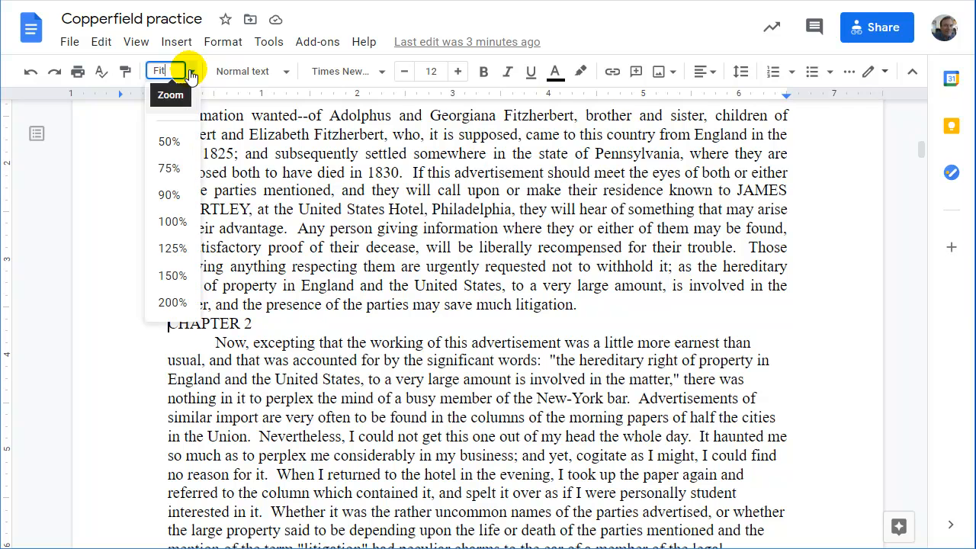
{"action": "left_click", "coordinate": [169, 144]}
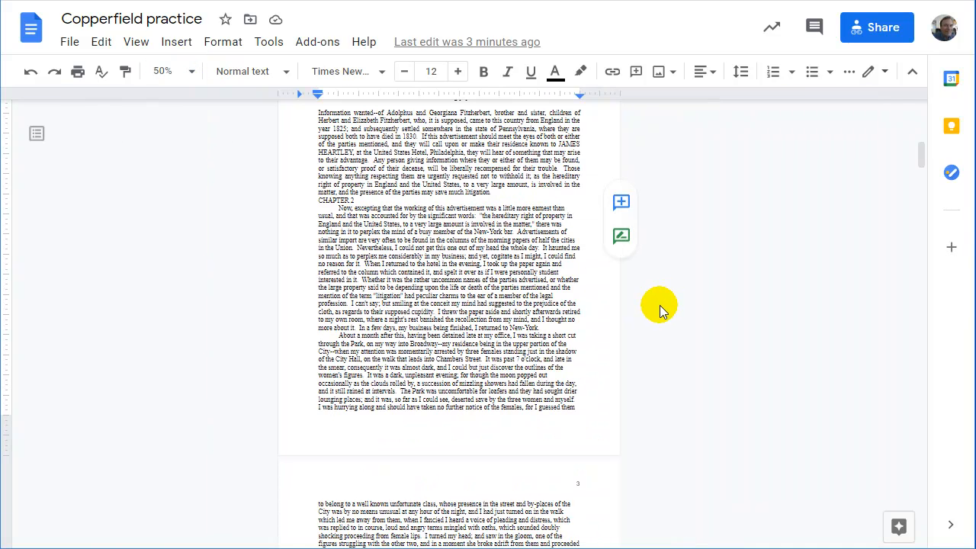
{"action": "scroll", "coordinate": [659, 305], "scroll_direction": "up", "scroll_amount": 2}
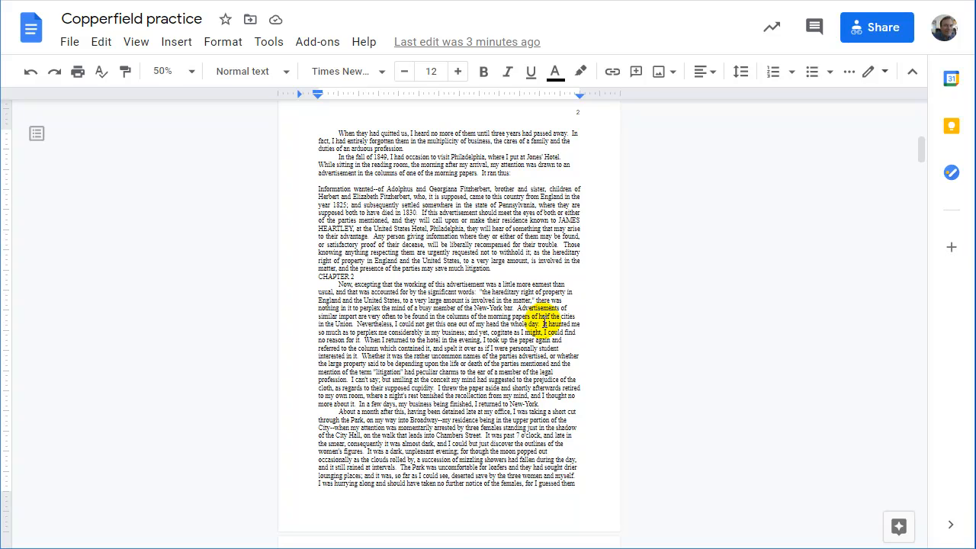
Insert blank lines above the CHAPTER 2 heading until it moves onto the next page.
{"action": "key", "text": "Return"}
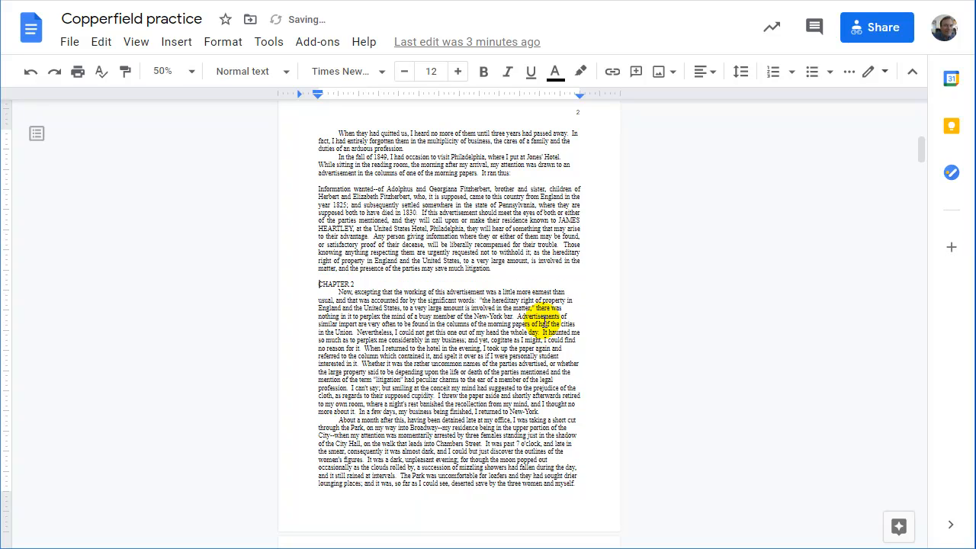
{"action": "key", "text": "Return"}
{"action": "key", "text": "Return"}
{"action": "key", "text": "Return"}
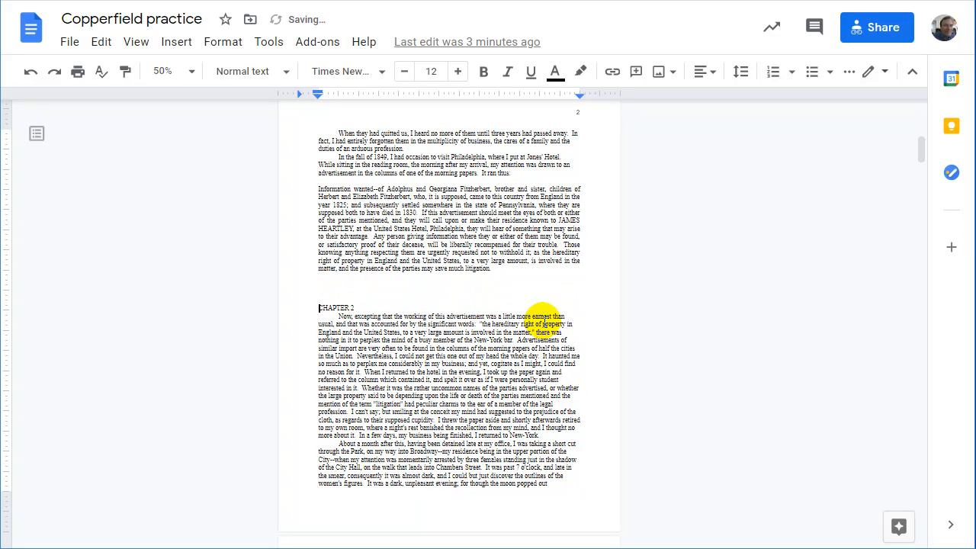
{"action": "key", "text": "Return"}
{"action": "key", "text": "Return"}
{"action": "key", "text": "Return"}
{"action": "key", "text": "Return"}
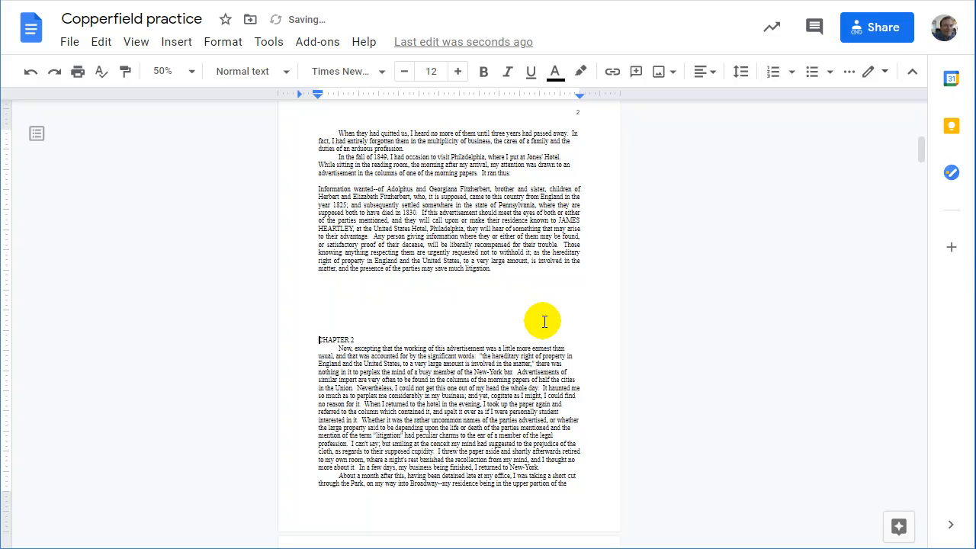
{"action": "key", "text": "Return"}
{"action": "key", "text": "Return"}
{"action": "key", "text": "Return"}
{"action": "key", "text": "Return"}
{"action": "key", "text": "Return"}
{"action": "key", "text": "Return"}
{"action": "key", "text": "Return"}
{"action": "key", "text": "Return"}
{"action": "key", "text": "Return"}
{"action": "key", "text": "Return"}
{"action": "key", "text": "Return"}
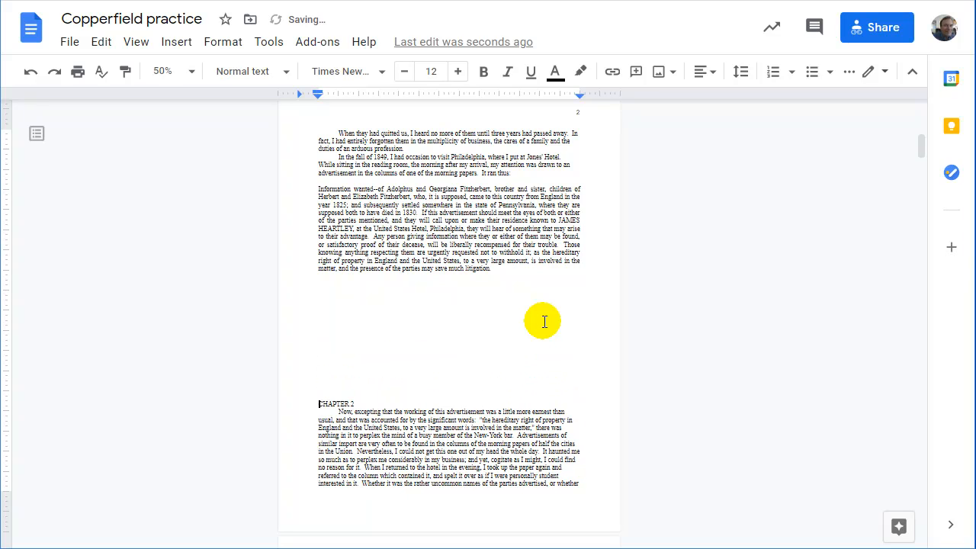
{"action": "key", "text": "Return"}
{"action": "key", "text": "Return"}
{"action": "key", "text": "Return"}
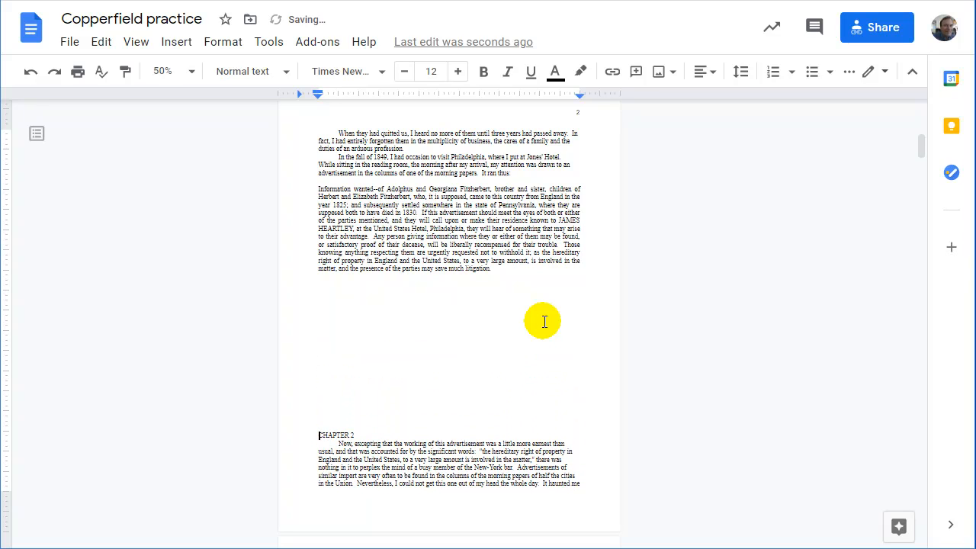
{"action": "key", "text": "Return"}
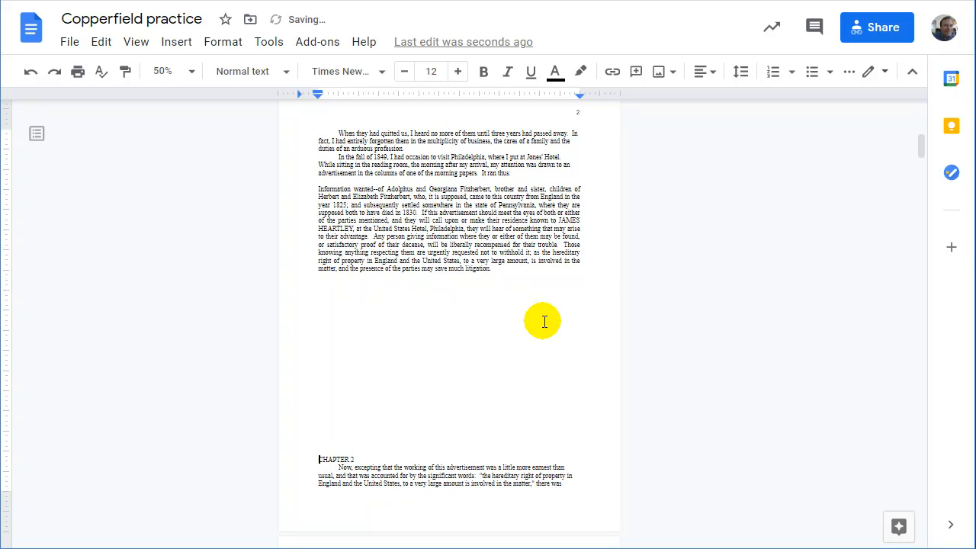
{"action": "key", "text": "Return"}
{"action": "key", "text": "Return"}
{"action": "key", "text": "Return"}
{"action": "scroll", "coordinate": [671, 281], "scroll_direction": "down", "scroll_amount": 2}
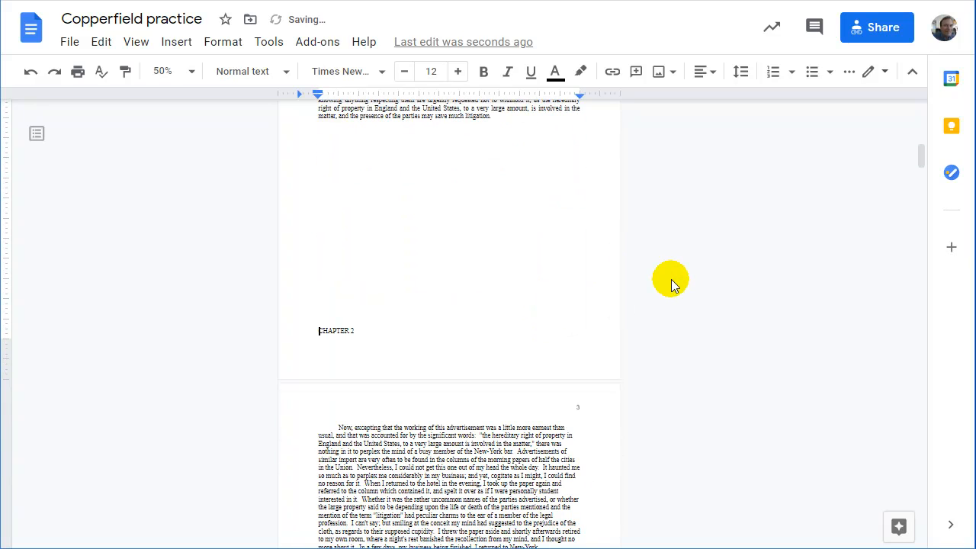
{"action": "key", "text": "Return"}
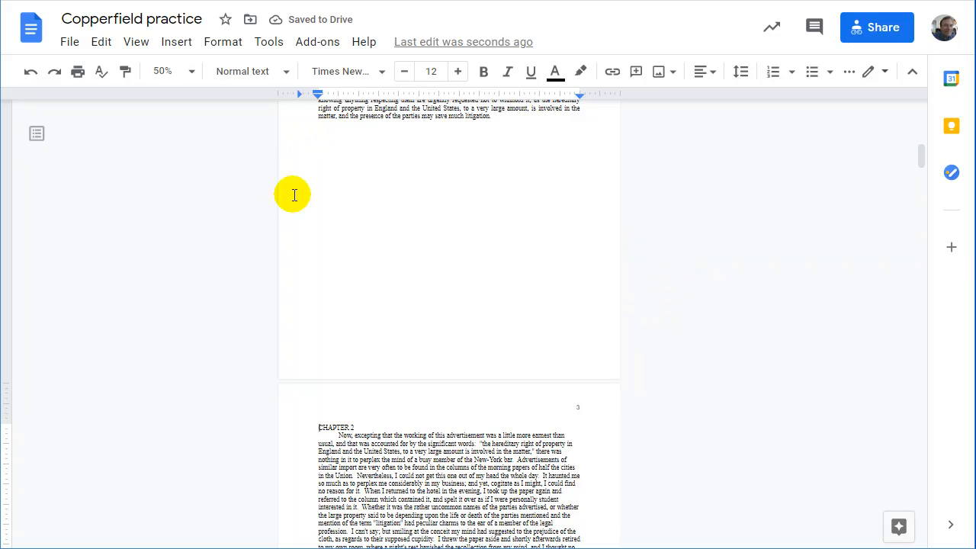
Delete all the blank lines between the end of the advertisement paragraph and the CHAPTER 2 heading.
{"action": "left_click_drag", "start_coordinate": [319, 429], "coordinate": [323, 123]}
{"action": "left_click_drag", "start_coordinate": [344, 176], "coordinate": [347, 181]}
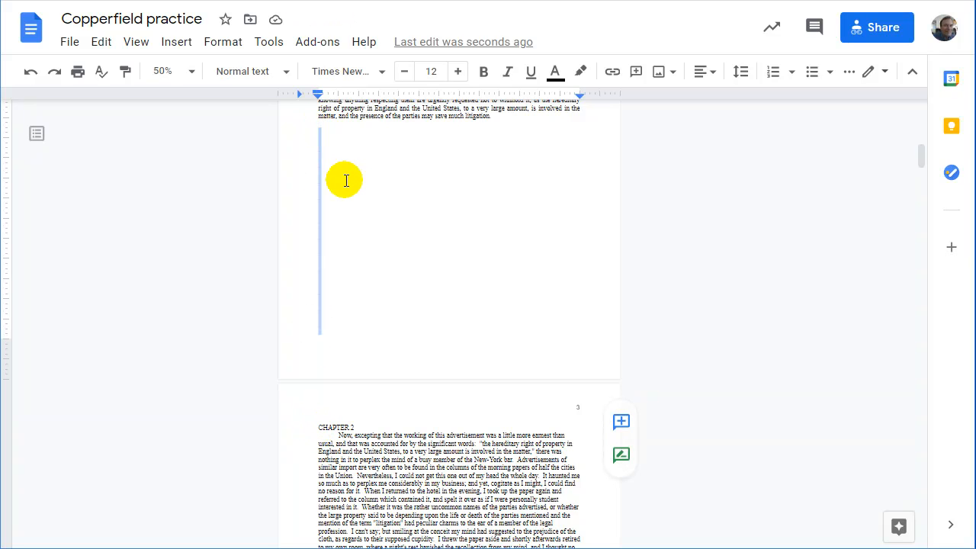
{"action": "key", "text": "BackSpace"}
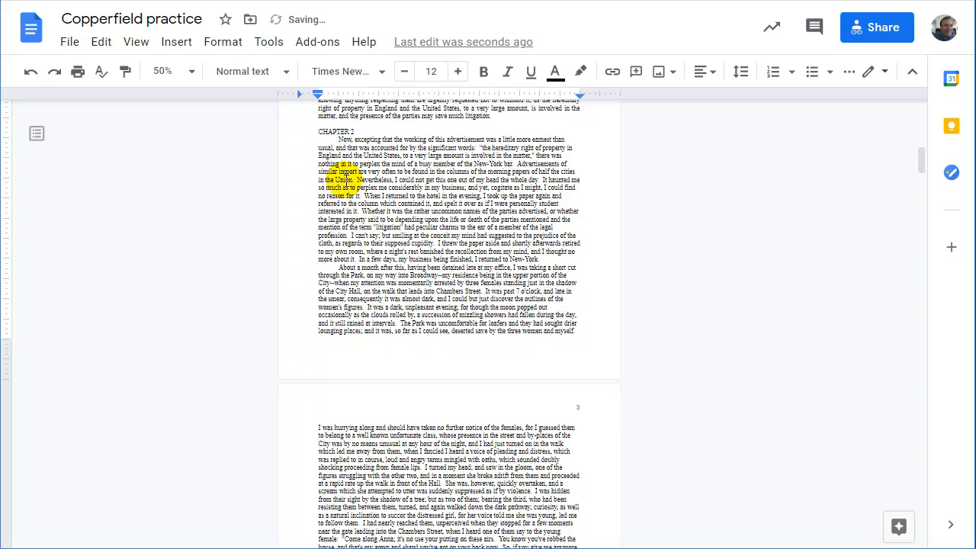
{"action": "key", "text": "BackSpace"}
Insert a page break directly before the CHAPTER 2 heading.
{"action": "scroll", "coordinate": [436, 240], "scroll_direction": "up", "scroll_amount": 1}
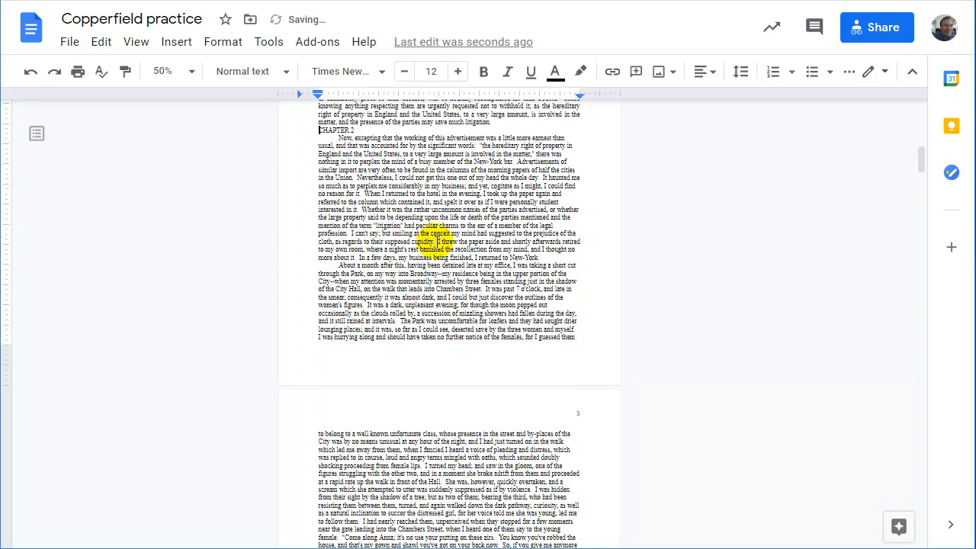
{"action": "scroll", "coordinate": [478, 256], "scroll_direction": "up", "scroll_amount": 1}
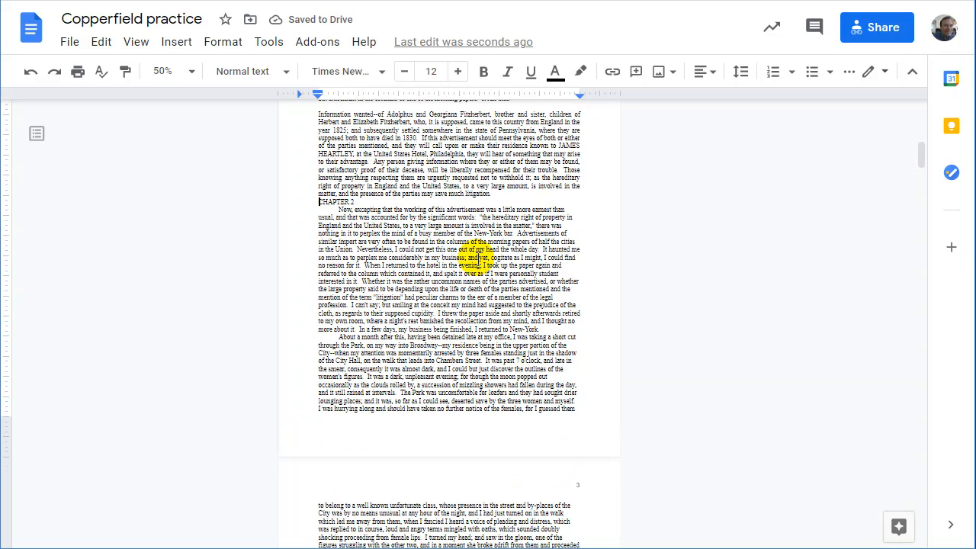
{"action": "left_click", "coordinate": [176, 47]}
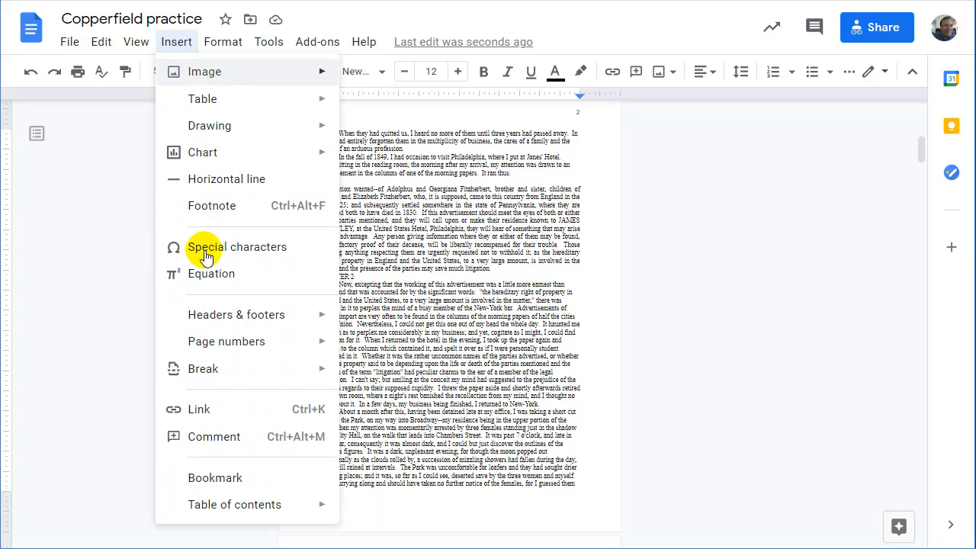
{"action": "mouse_move", "coordinate": [253, 372]}
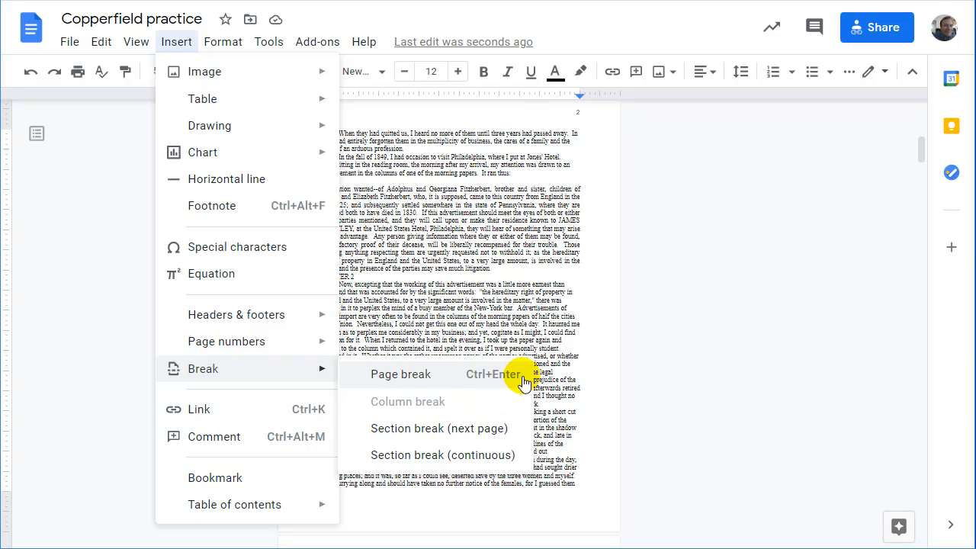
{"action": "left_click", "coordinate": [395, 375]}
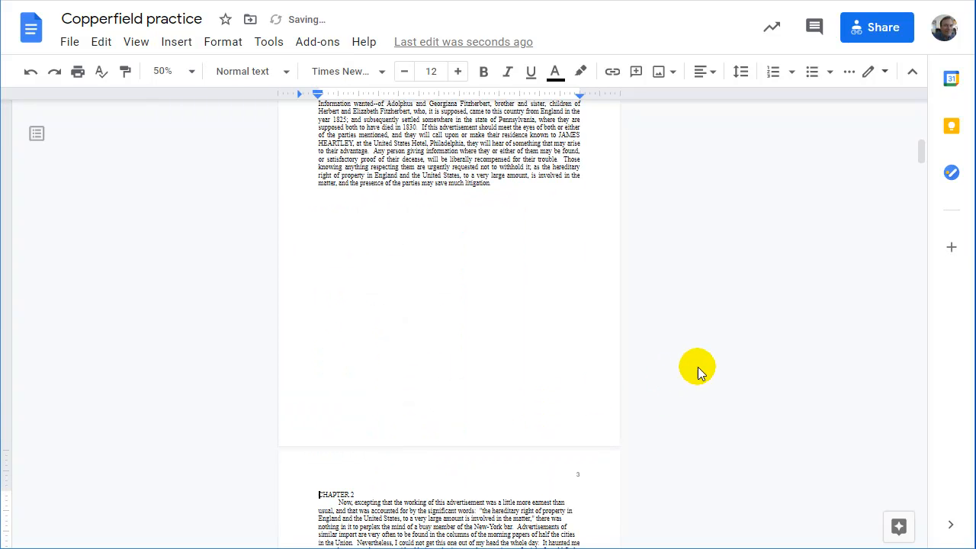
Insert a page break directly before the CHAPTER 3 heading on page 6.
{"action": "scroll", "coordinate": [699, 367], "scroll_direction": "down", "scroll_amount": 4}
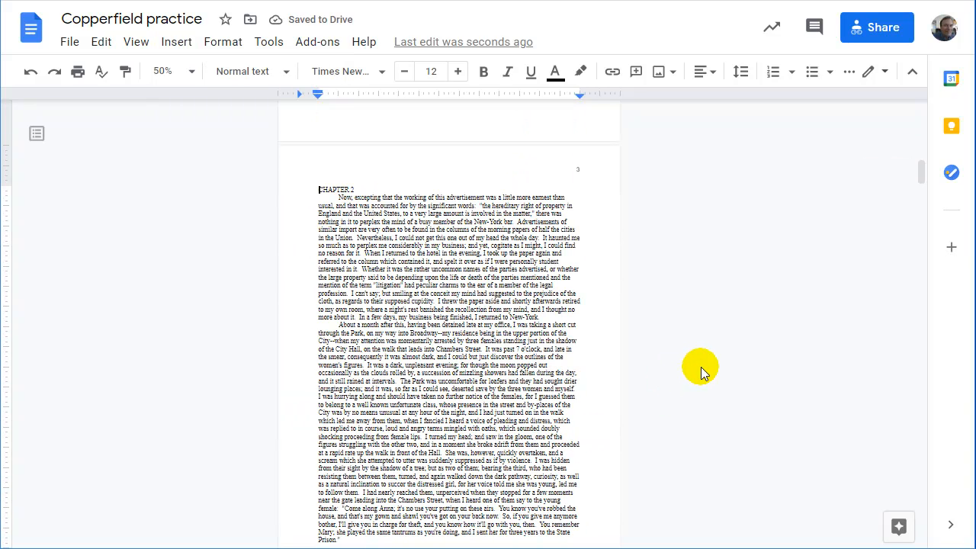
{"action": "scroll", "coordinate": [701, 367], "scroll_direction": "down", "scroll_amount": 5}
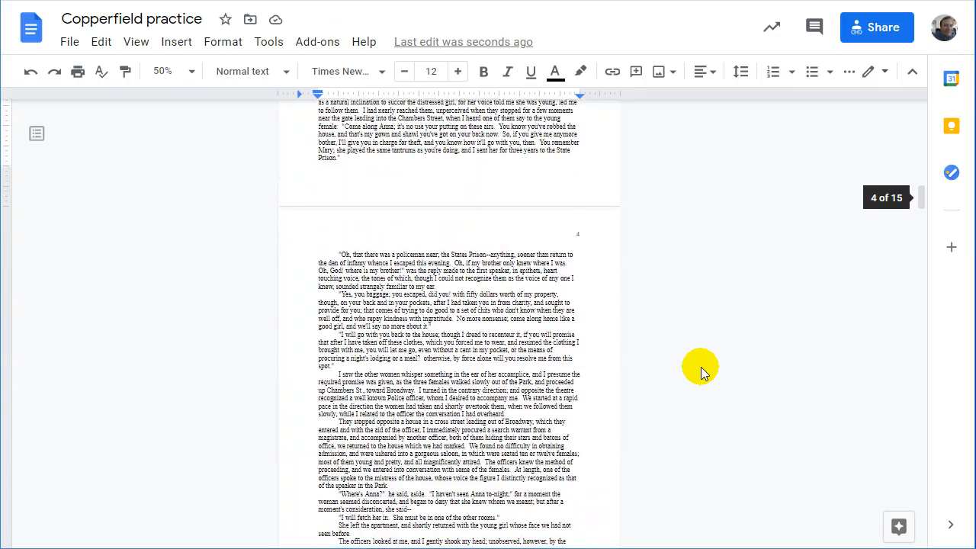
{"action": "scroll", "coordinate": [700, 367], "scroll_direction": "down", "scroll_amount": 6}
{"action": "scroll", "coordinate": [701, 367], "scroll_direction": "down", "scroll_amount": 5}
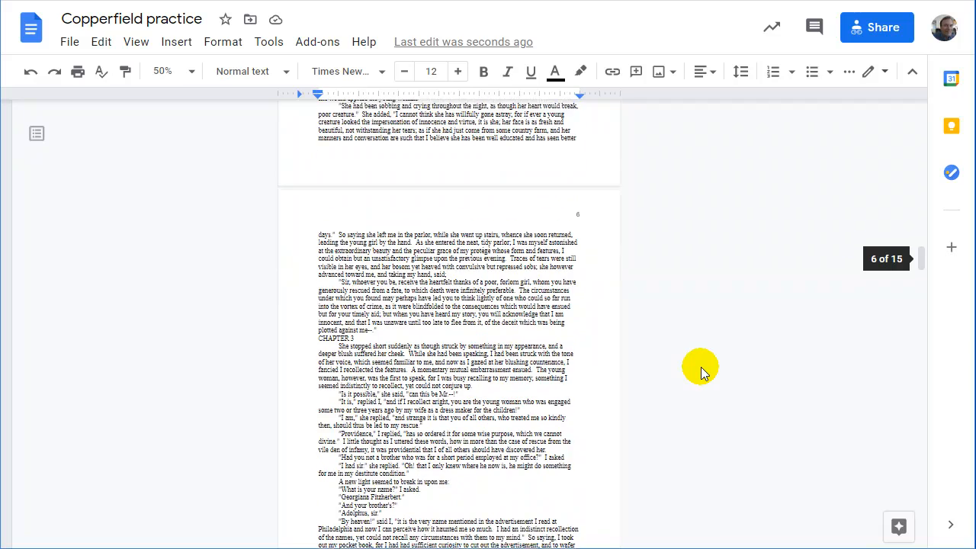
{"action": "scroll", "coordinate": [700, 372], "scroll_direction": "down", "scroll_amount": 1}
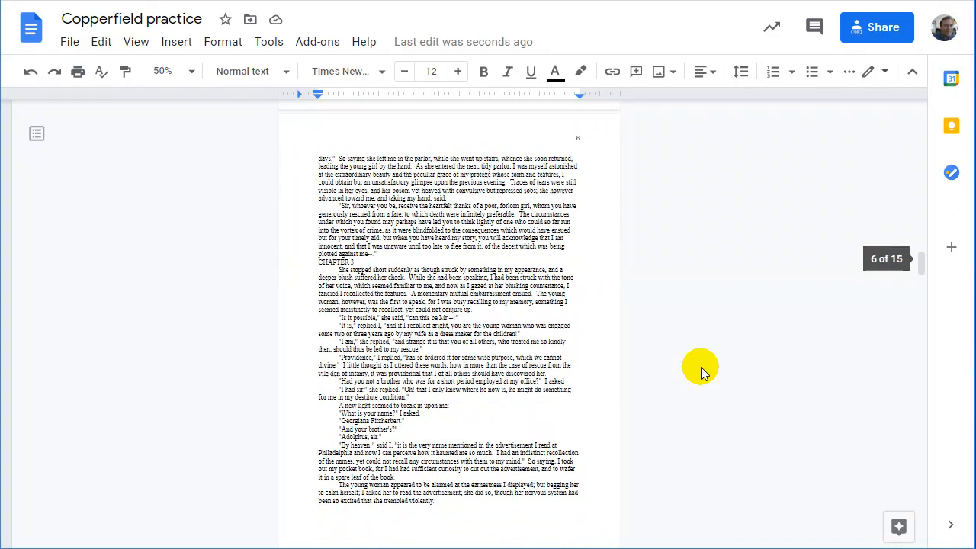
{"action": "left_click", "coordinate": [315, 262]}
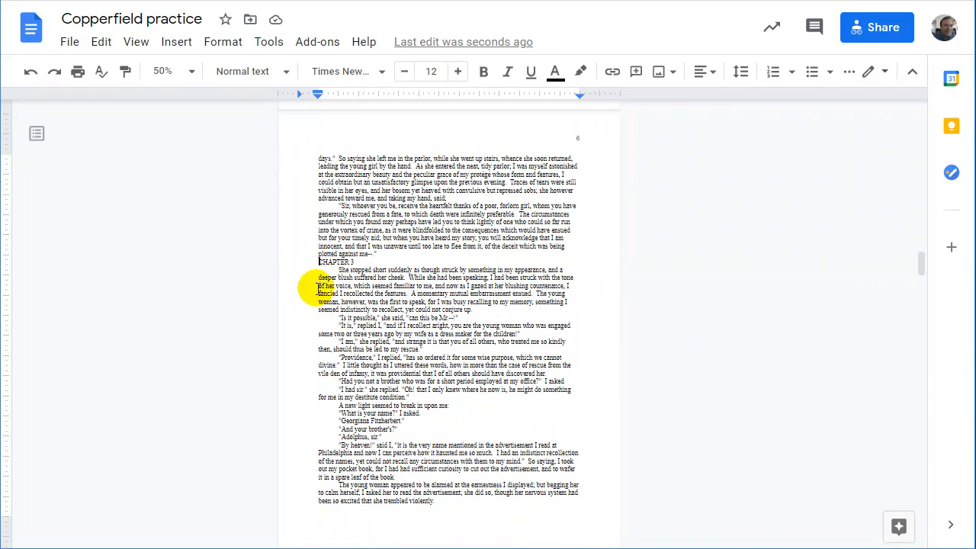
{"action": "left_click", "coordinate": [175, 41]}
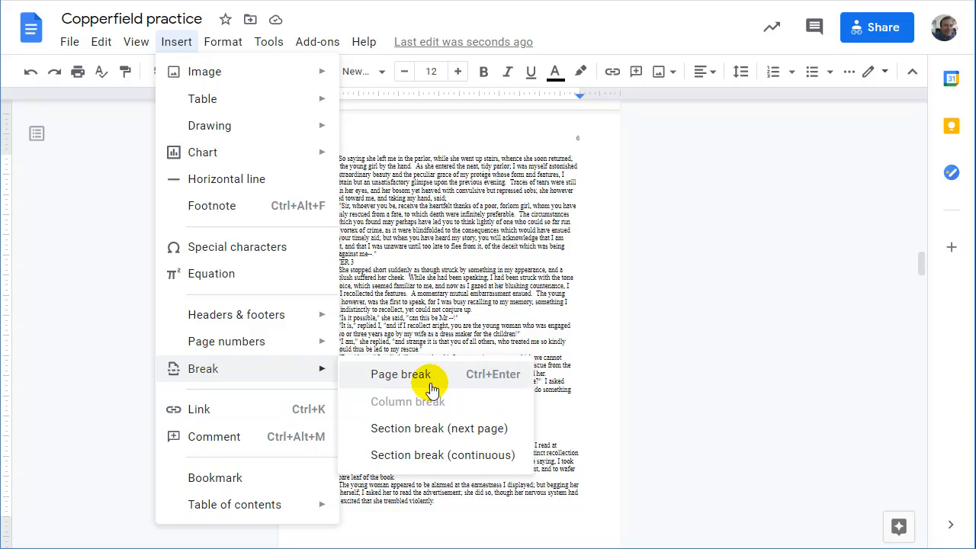
{"action": "left_click", "coordinate": [387, 382]}
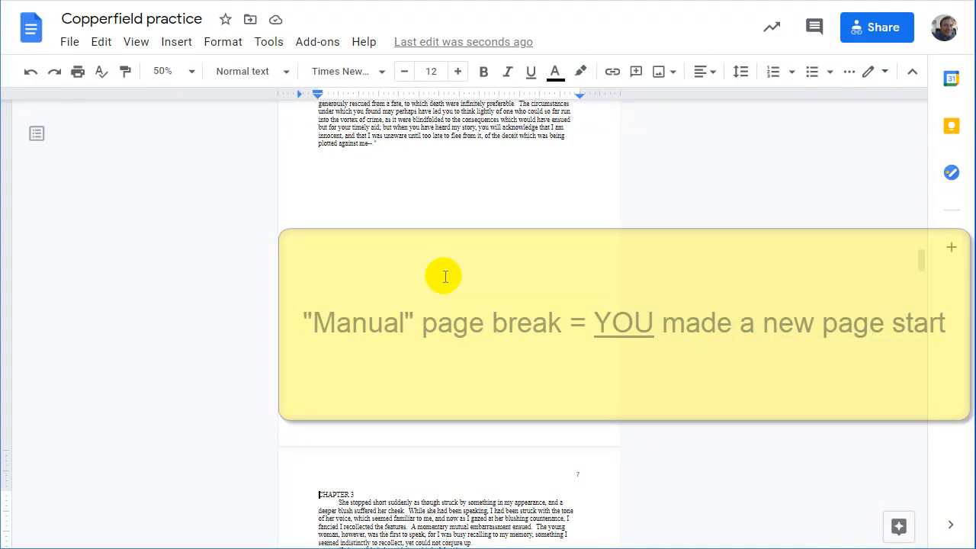
Place the text cursor directly in front of the CHAPTER 4 heading on page 8.
{"action": "scroll", "coordinate": [442, 322], "scroll_direction": "down", "scroll_amount": 7}
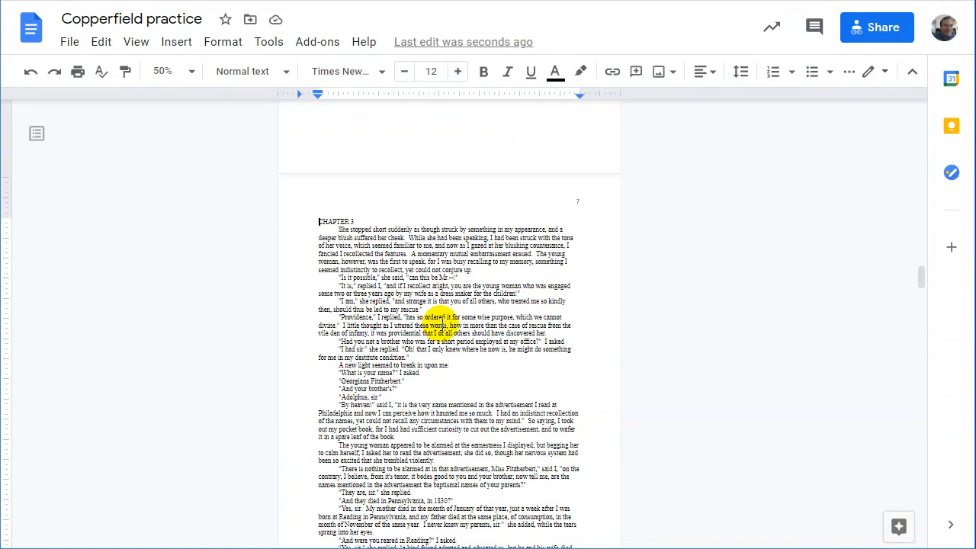
{"action": "scroll", "coordinate": [441, 324], "scroll_direction": "down", "scroll_amount": 5}
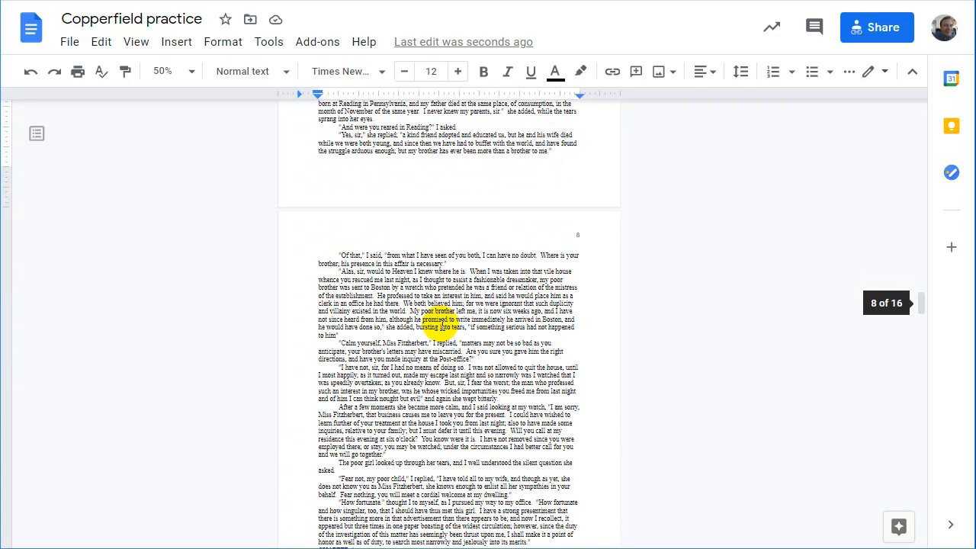
{"action": "scroll", "coordinate": [443, 323], "scroll_direction": "down", "scroll_amount": 1}
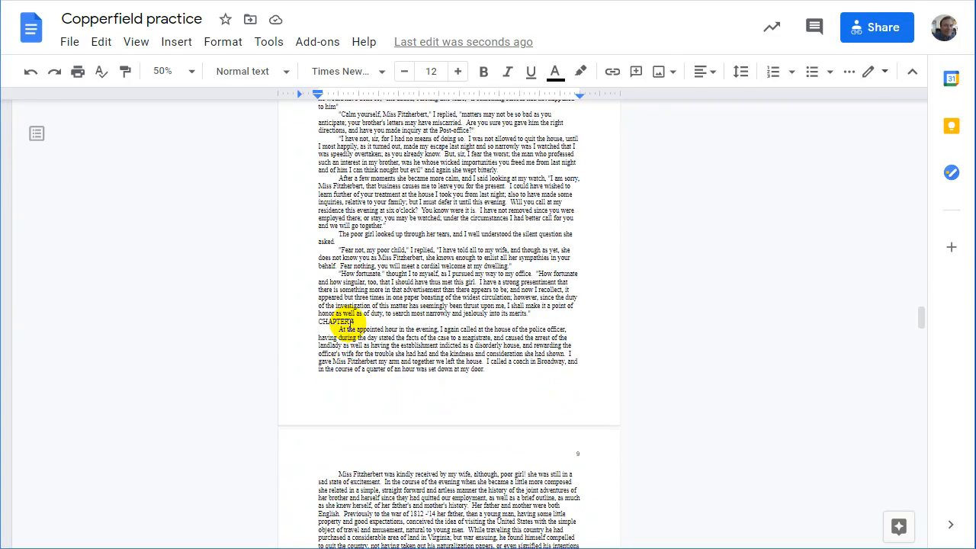
{"action": "left_click", "coordinate": [320, 321]}
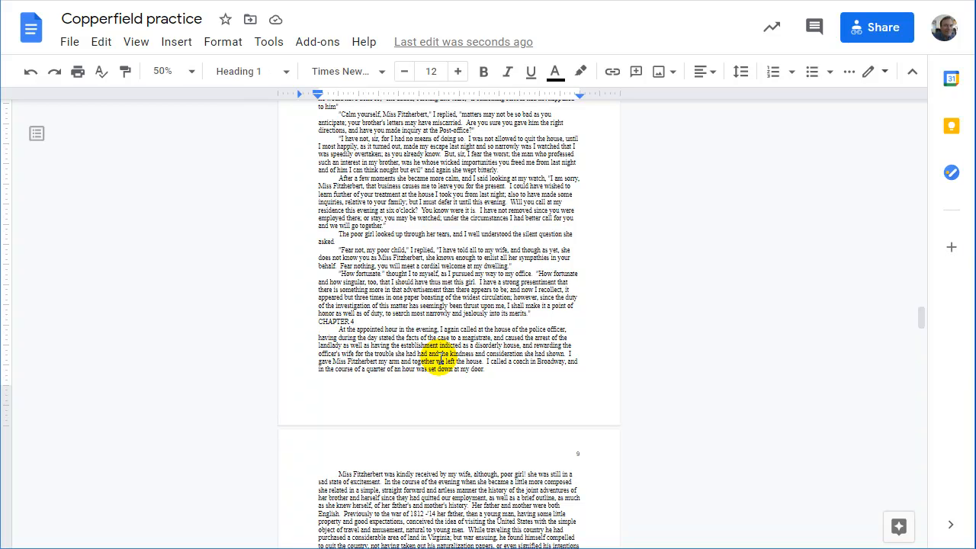
Set the document zoom to Fit and go back to the beginning of the document at Chapter 1.
{"action": "left_click", "coordinate": [166, 71]}
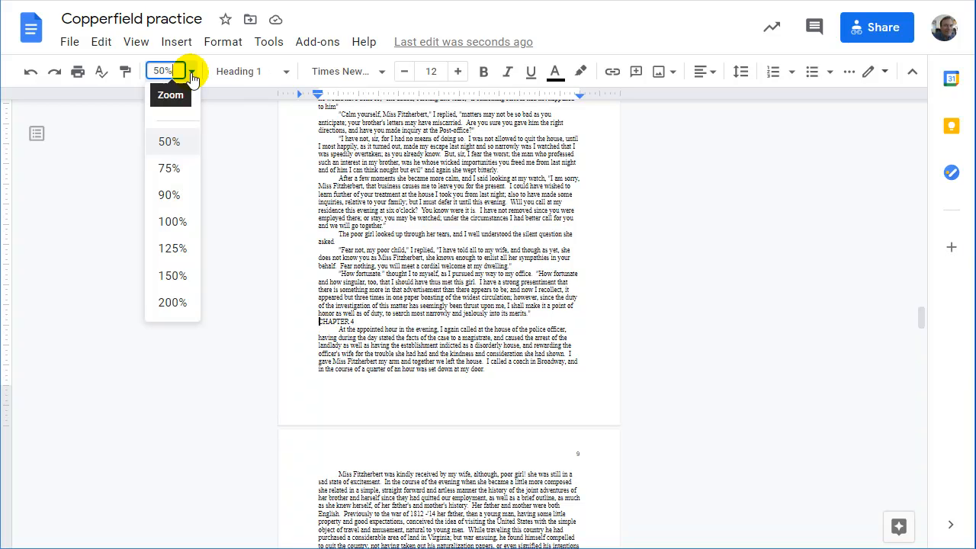
{"action": "left_click", "coordinate": [164, 100]}
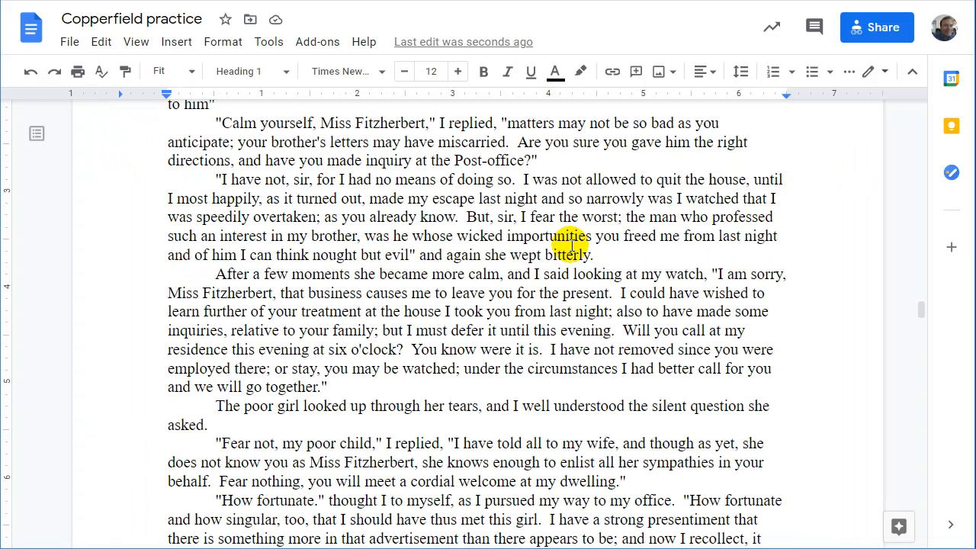
{"action": "scroll", "coordinate": [571, 244], "scroll_direction": "down", "scroll_amount": 5}
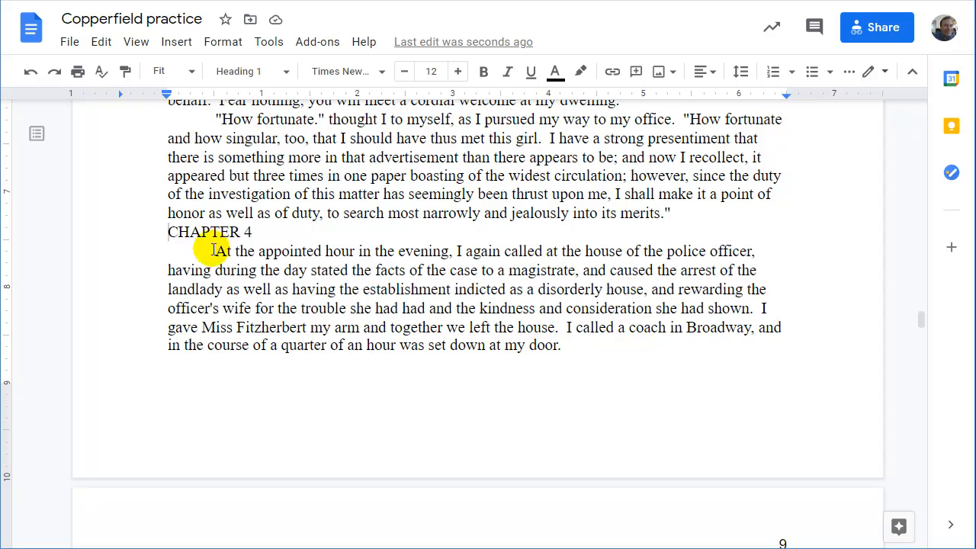
{"action": "left_click_drag", "start_coordinate": [921, 320], "coordinate": [923, 113]}
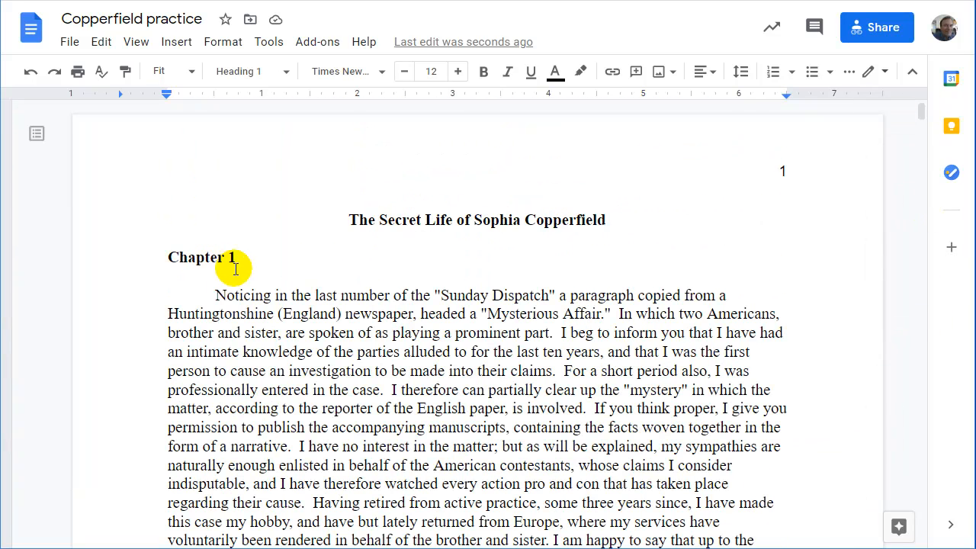
Search the document from its title onward for "chapter" using Find and replace.
{"action": "left_click", "coordinate": [347, 219]}
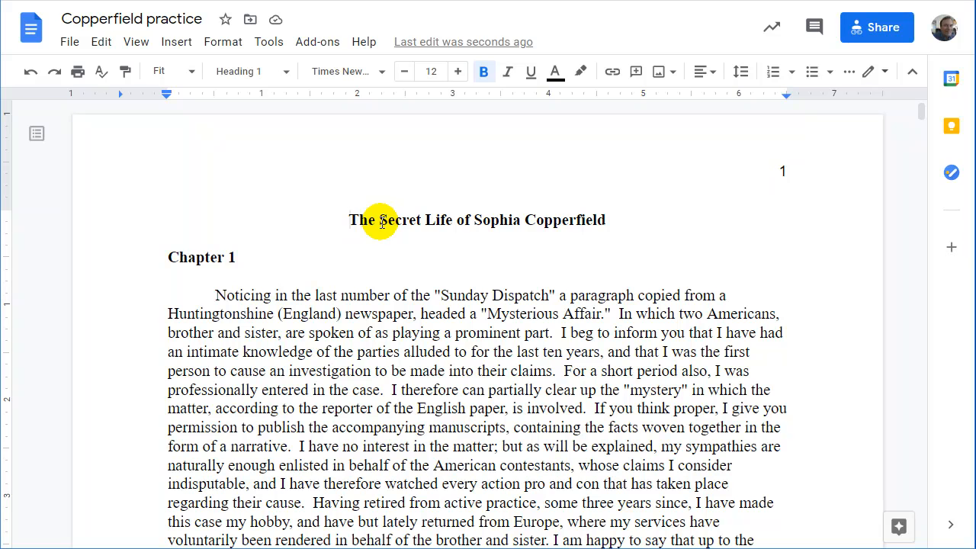
{"action": "left_click", "coordinate": [102, 46]}
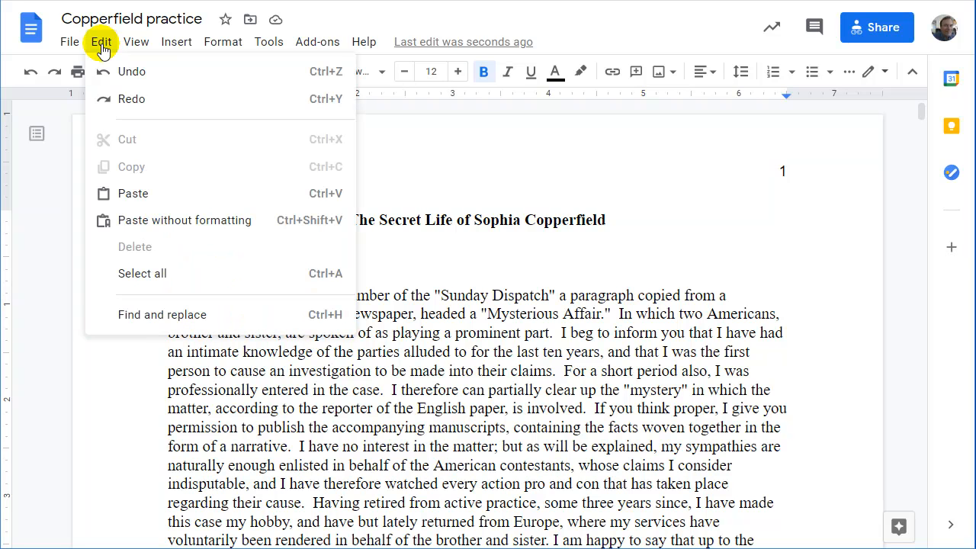
{"action": "left_click", "coordinate": [235, 320]}
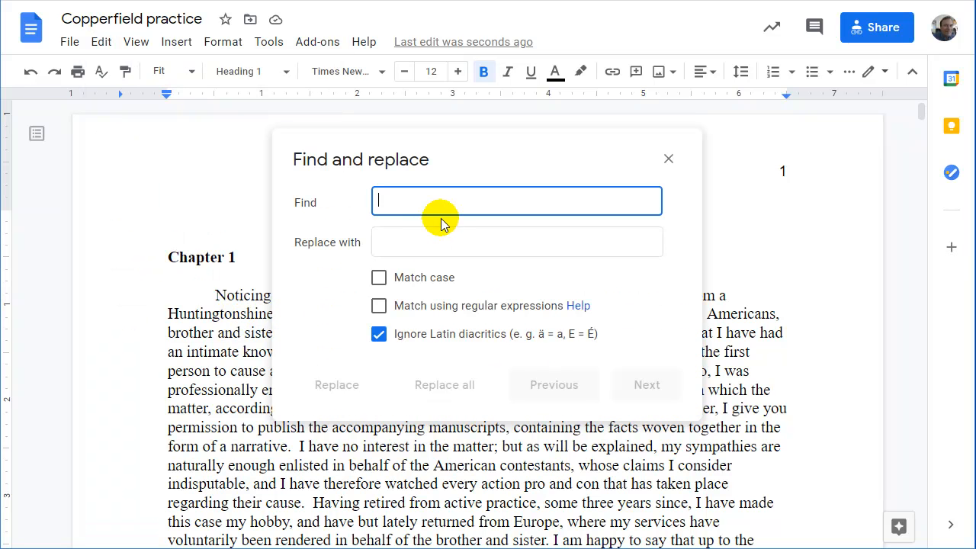
{"action": "type", "text": "chapter"}
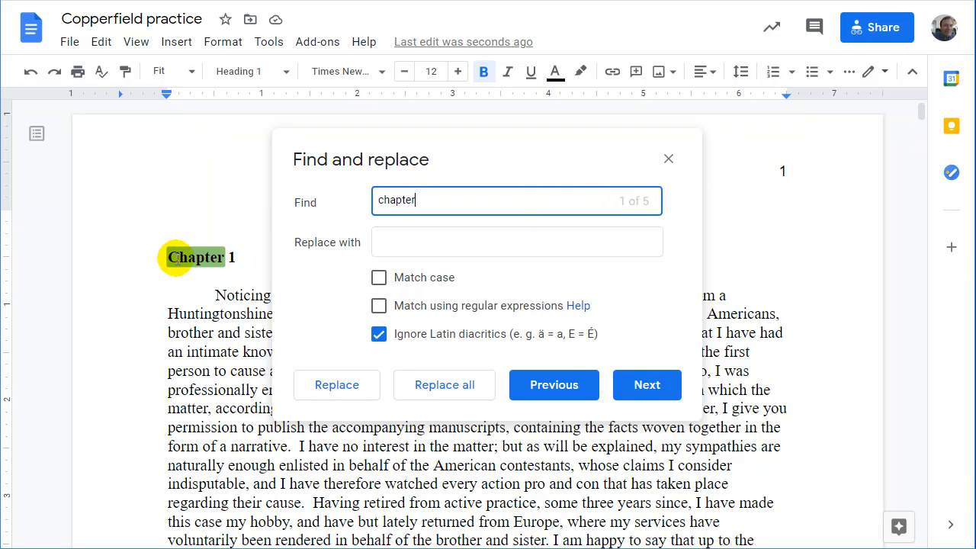
Advance through the "chapter" matches to the CHAPTER 4 heading and insert a page break directly before it.
{"action": "left_click", "coordinate": [644, 386]}
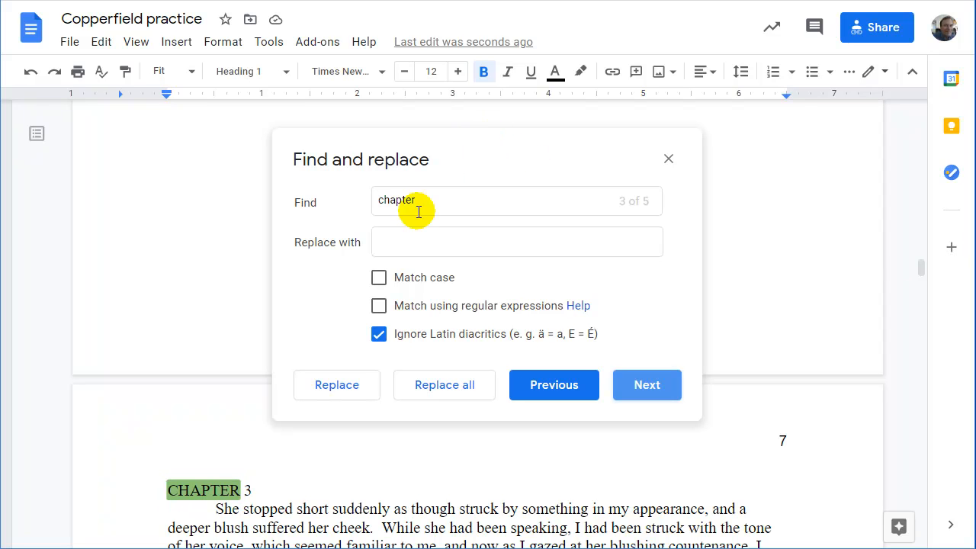
{"action": "left_click", "coordinate": [650, 386]}
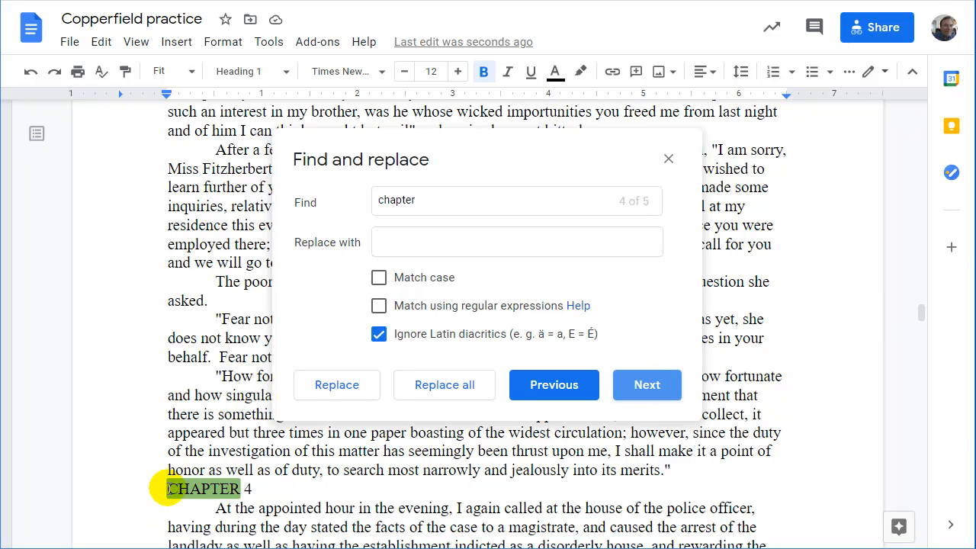
{"action": "left_click", "coordinate": [168, 488]}
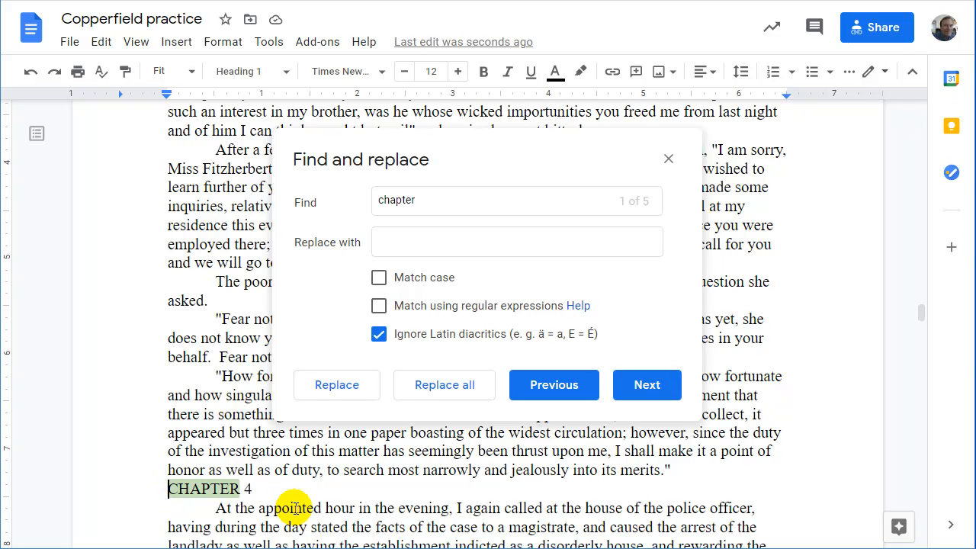
{"action": "key", "text": "ctrl+Return"}
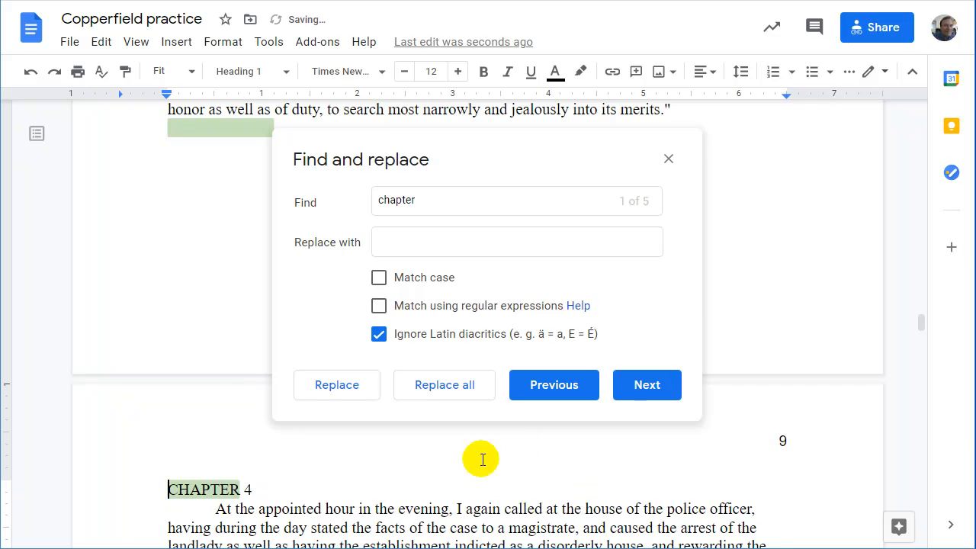
Advance to the CHAPTER 5 match, insert a page break directly before the heading, and close Find and replace.
{"action": "left_click", "coordinate": [645, 388]}
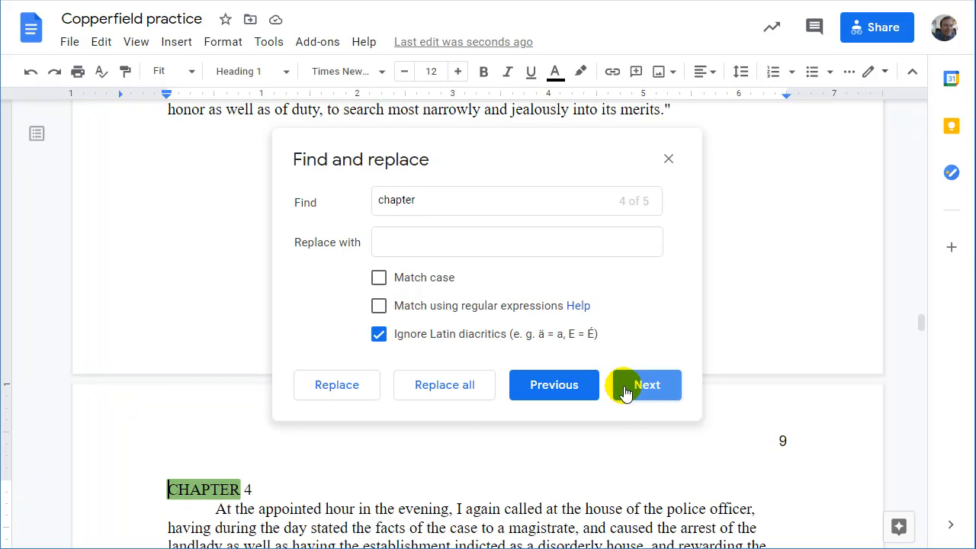
{"action": "left_click", "coordinate": [647, 387]}
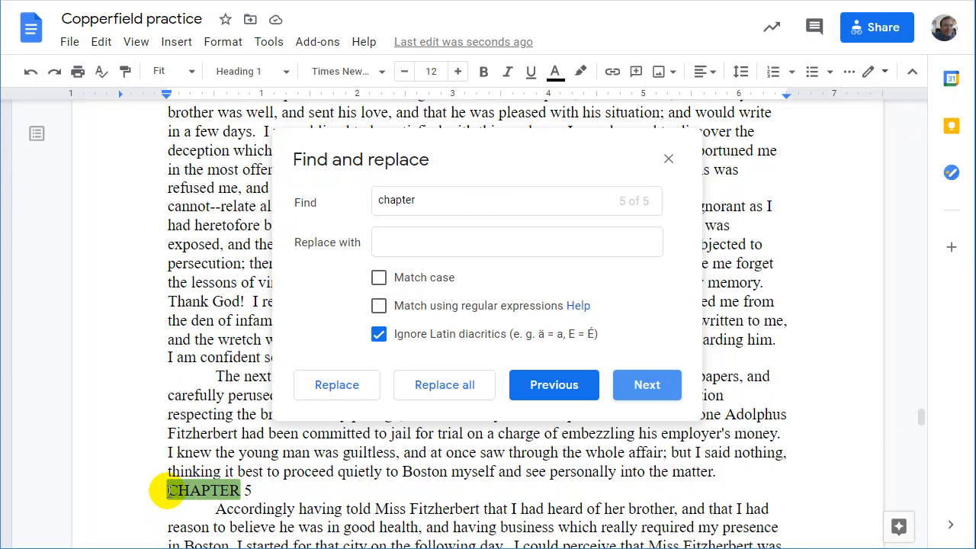
{"action": "left_click", "coordinate": [168, 489]}
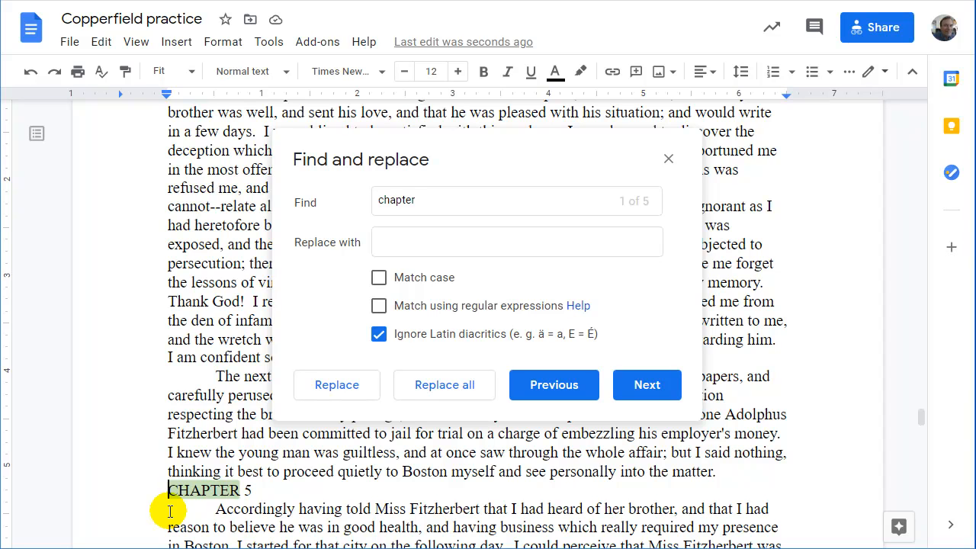
{"action": "key", "text": "ctrl+Return"}
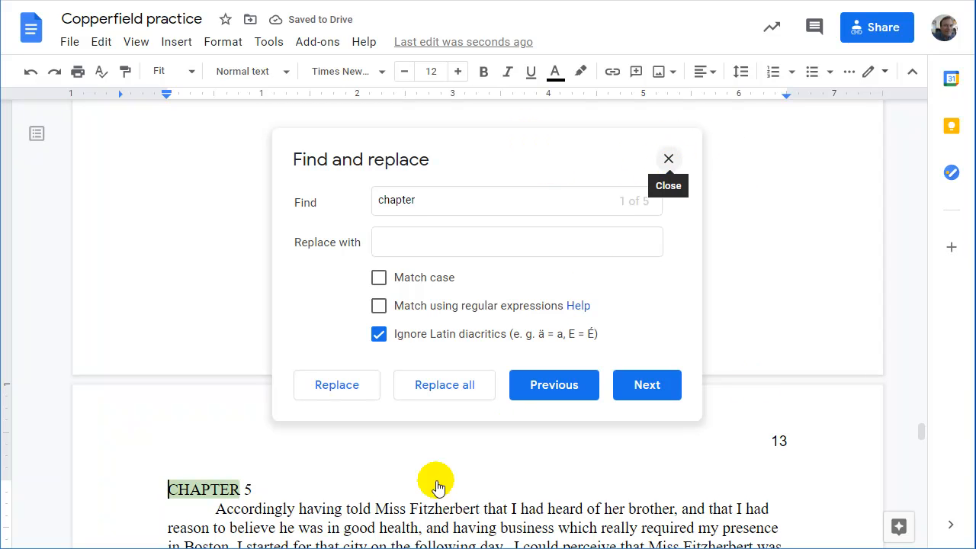
{"action": "key", "text": "Escape"}
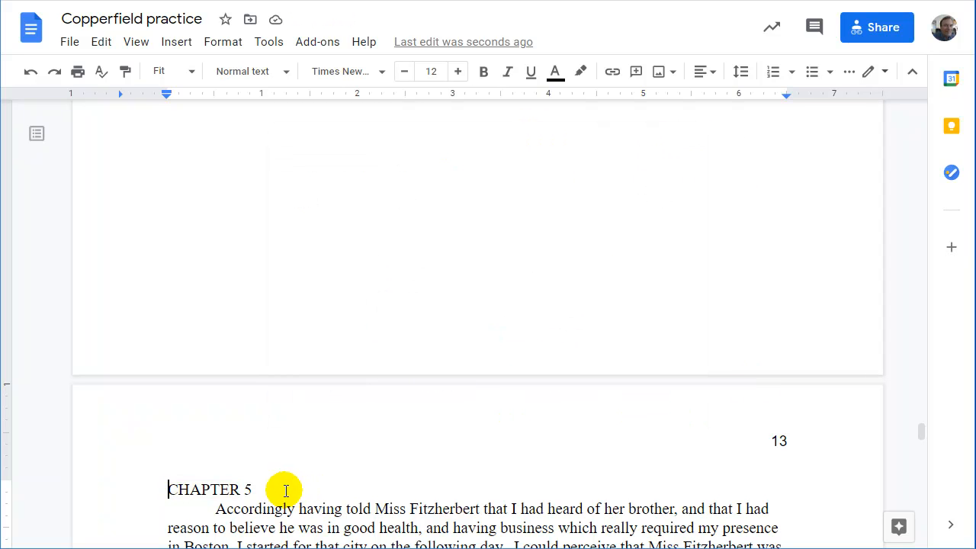